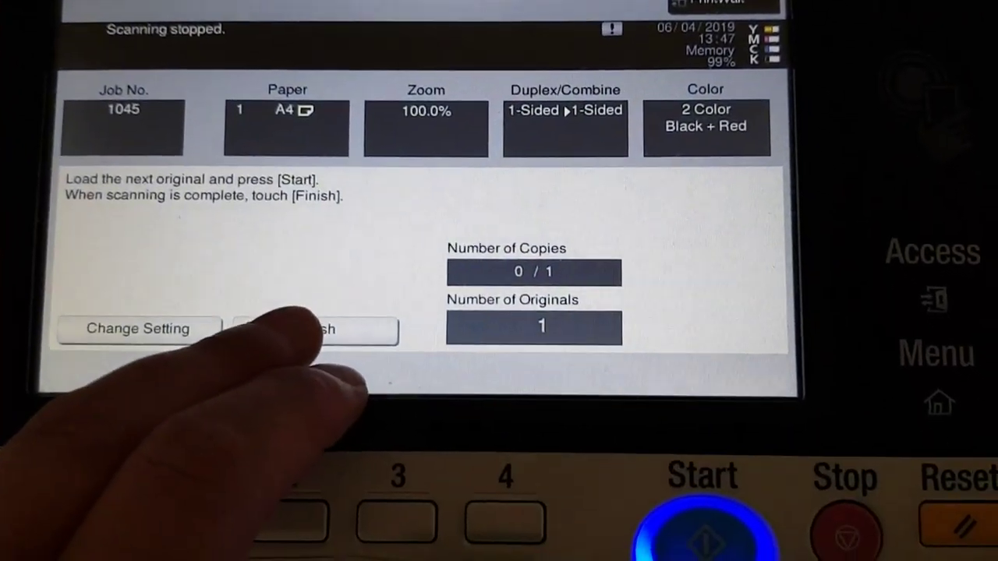
# - Finish scanning the bandana original for the Black + Red copy
pyautogui.click(349, 374)
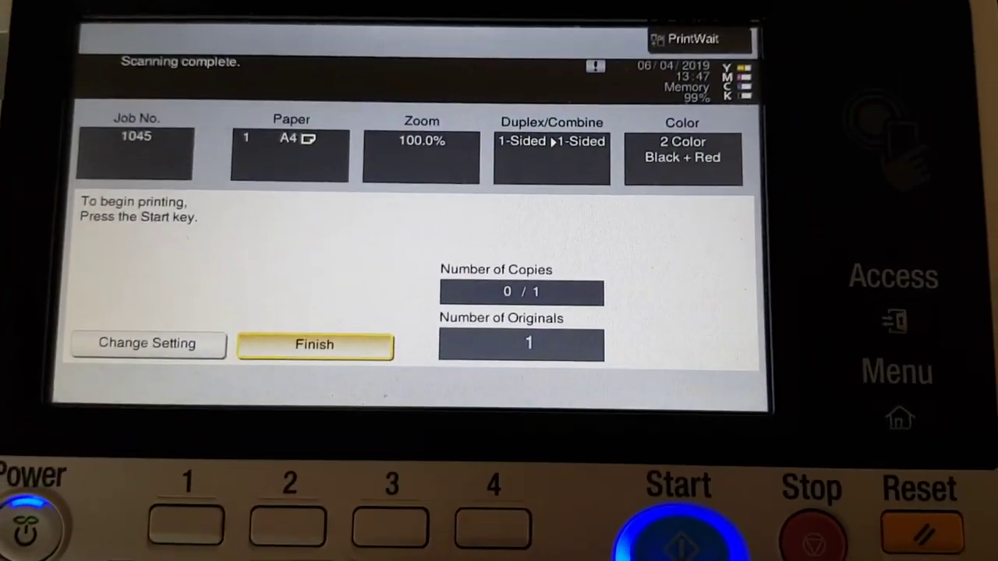
# - Print the scanned Black + Red copy, then pick Black + Yellow for the next copy
pyautogui.click(679, 534)
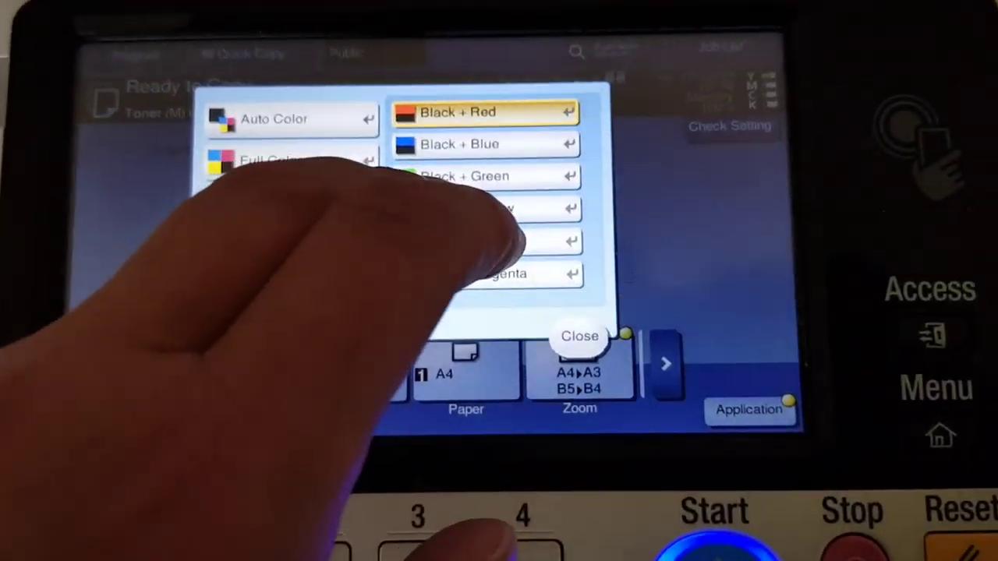
pyautogui.click(477, 234)
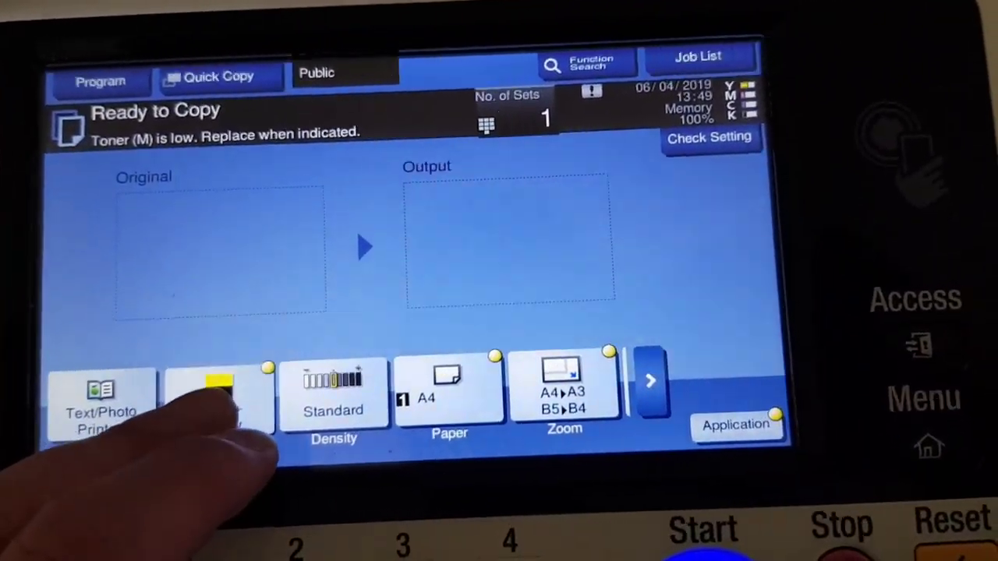
# - Set the copy colour to Black + Green and find Original Settings among the Application functions
pyautogui.click(222, 394)
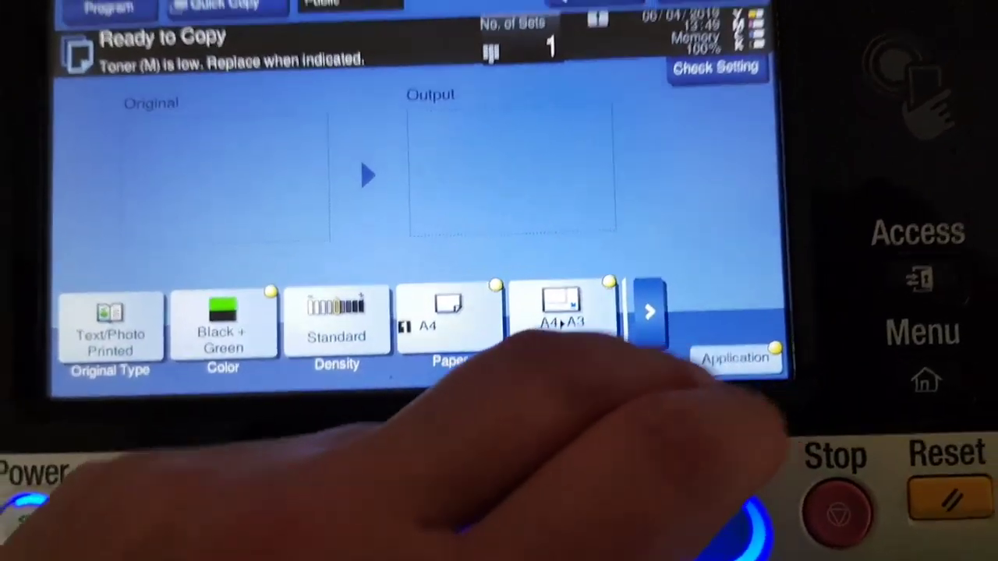
pyautogui.click(740, 370)
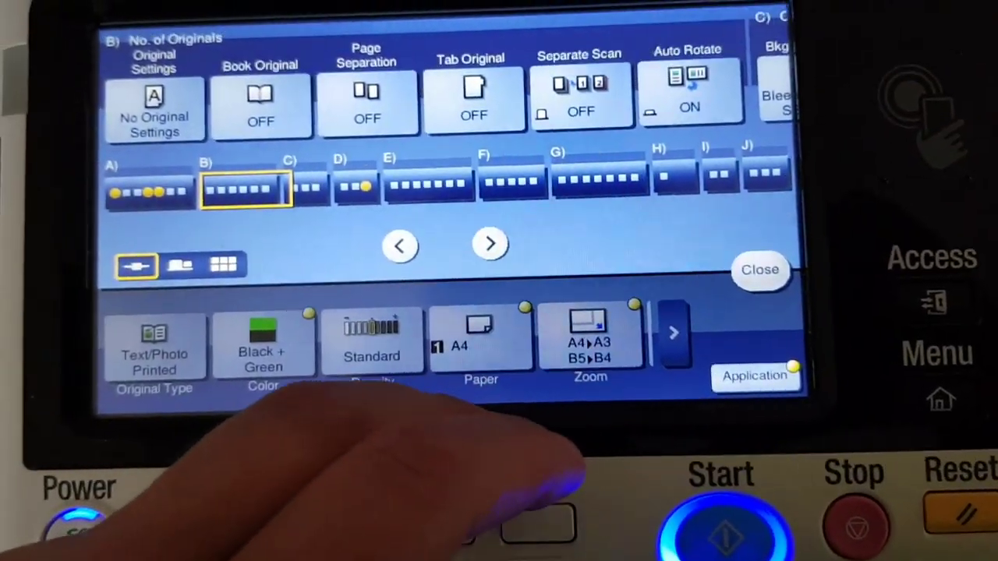
pyautogui.moveTo(592, 125); pyautogui.dragTo(249, 133)
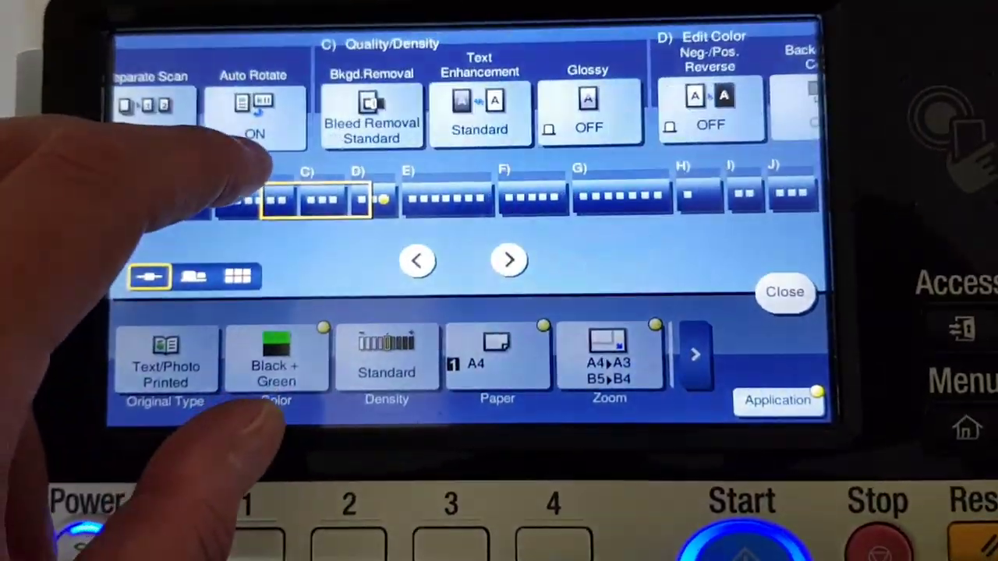
pyautogui.moveTo(546, 124)
pyautogui.mouseDown()
pyautogui.moveTo(351, 125)
pyautogui.moveTo(584, 124)
pyautogui.mouseUp()
pyautogui.moveTo(351, 124); pyautogui.dragTo(546, 124)
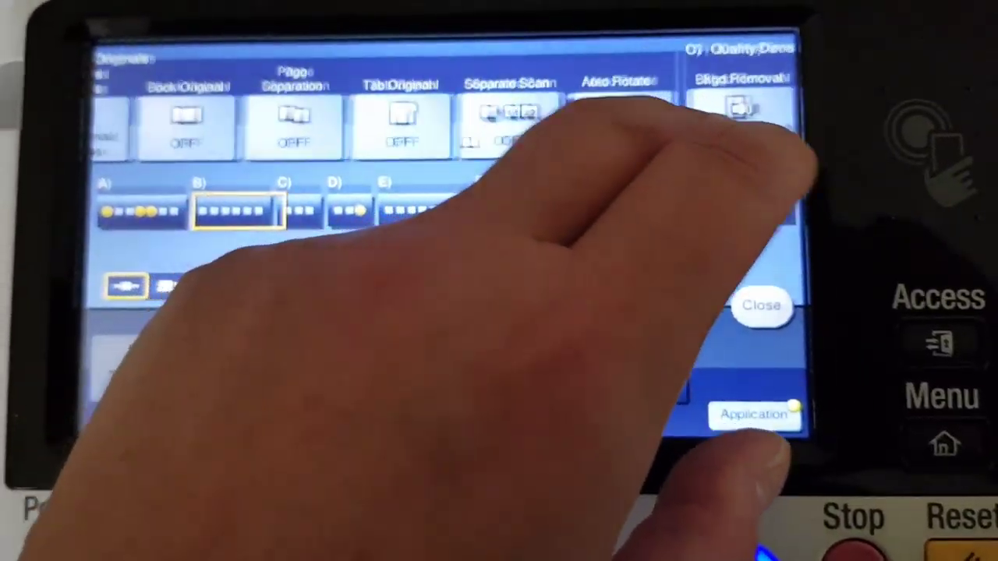
pyautogui.moveTo(468, 125); pyautogui.dragTo(585, 125)
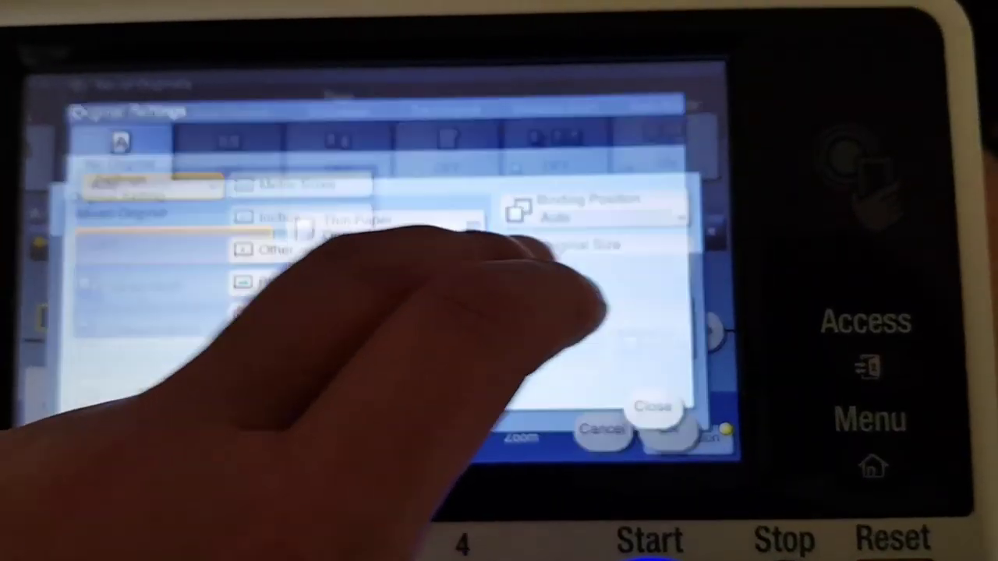
pyautogui.click(648, 249)
# - Set the original to Metric Sizes and switch Mirror Image ON
pyautogui.click(343, 176)
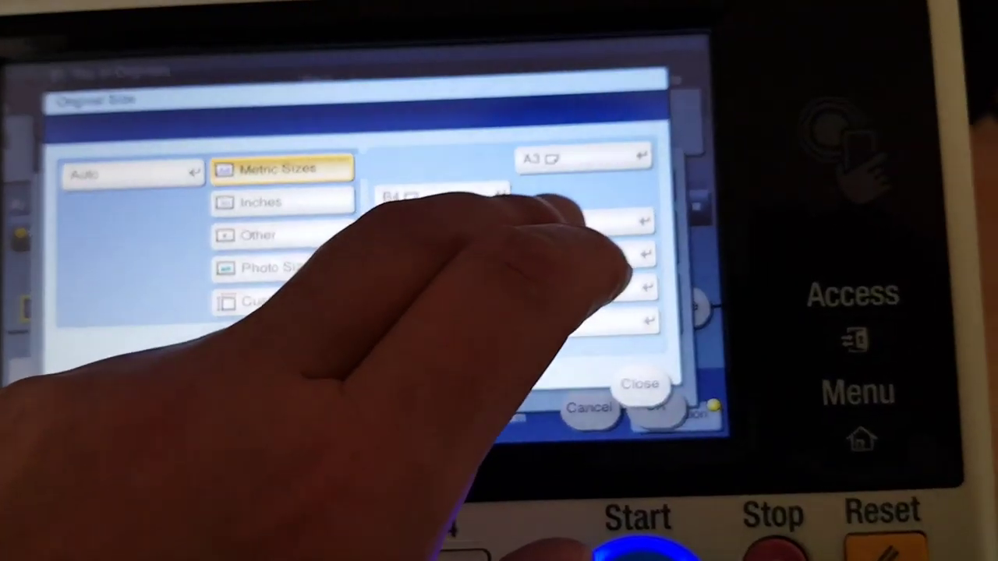
pyautogui.click(641, 390)
pyautogui.moveTo(624, 117); pyautogui.dragTo(195, 117)
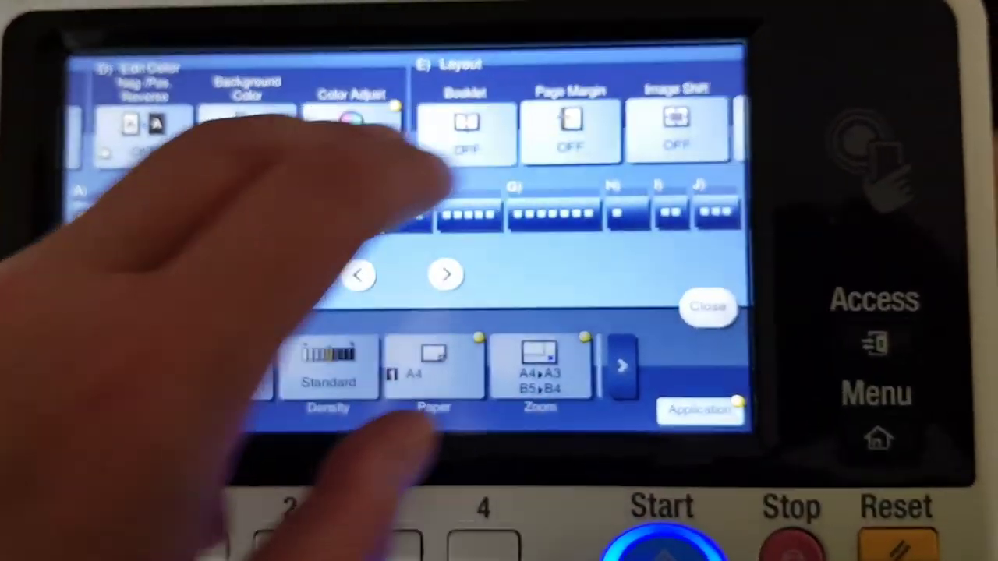
pyautogui.moveTo(585, 117); pyautogui.dragTo(273, 117)
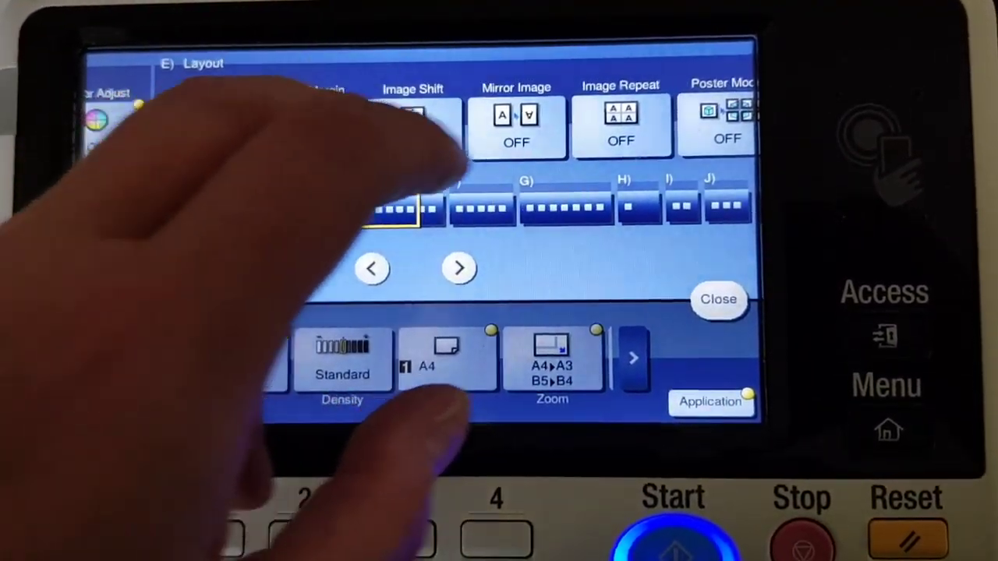
pyautogui.click(517, 121)
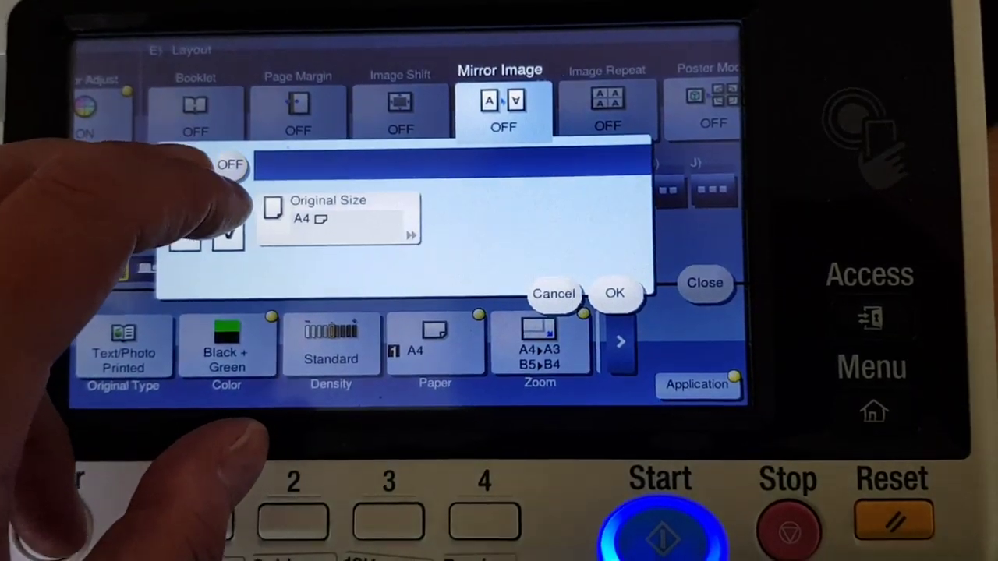
pyautogui.click(617, 290)
pyautogui.click(709, 279)
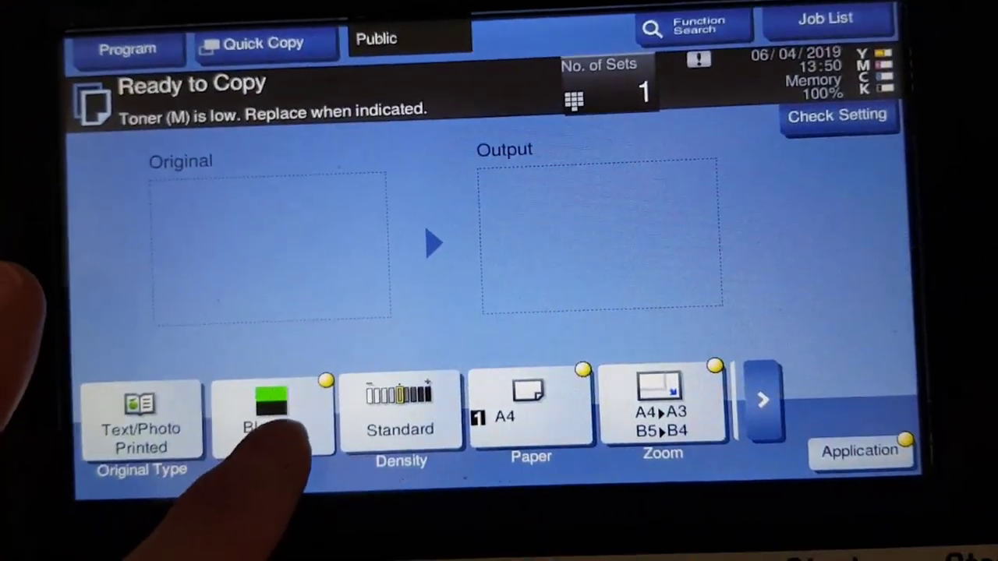
pyautogui.click(326, 452)
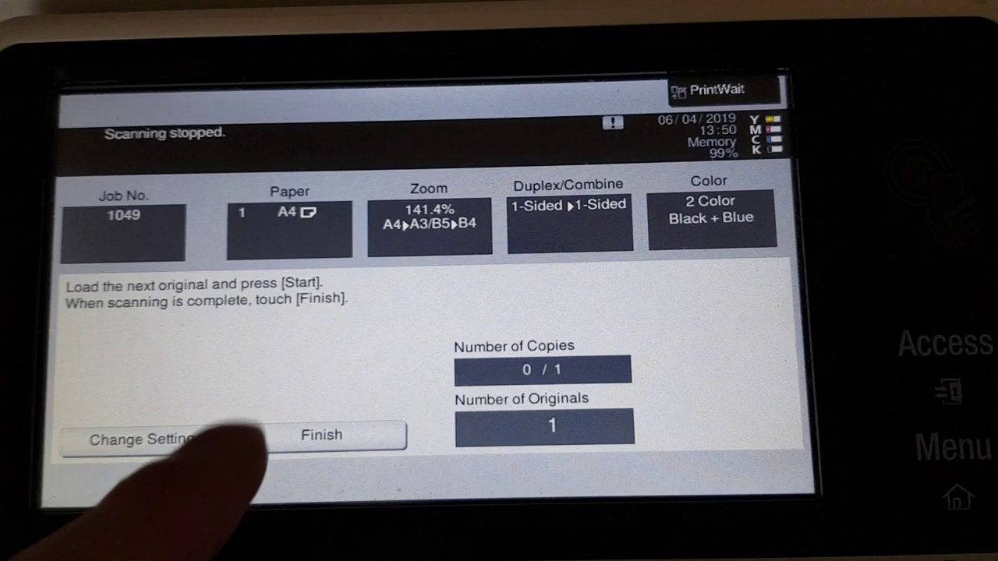
# - Finish scanning so the Black + Blue mirror-image copy prints
pyautogui.click(294, 442)
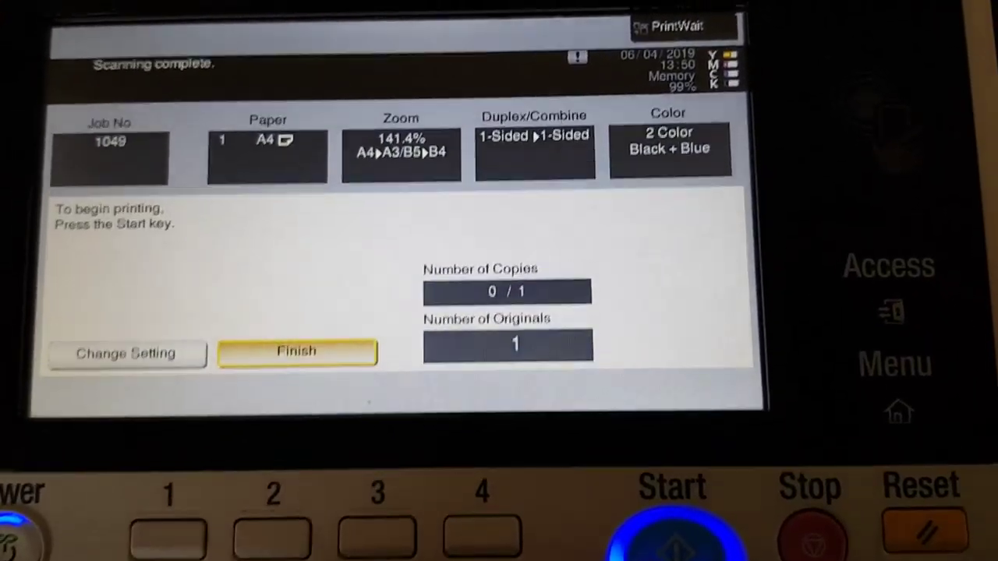